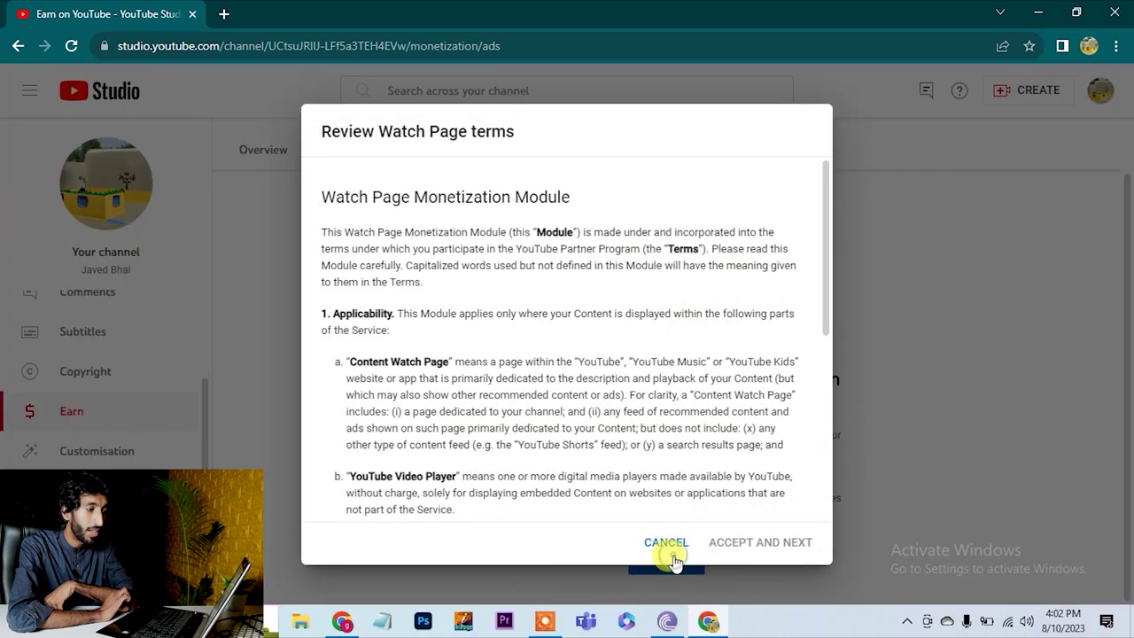
Step: Accept the Watch Page monetisation terms and continue to the ad defaults
{"action": "scroll", "coordinate": [603, 423], "scroll_direction": "down", "scroll_amount": 5}
{"action": "left_click", "coordinate": [394, 508]}
{"action": "left_click", "coordinate": [758, 544]}
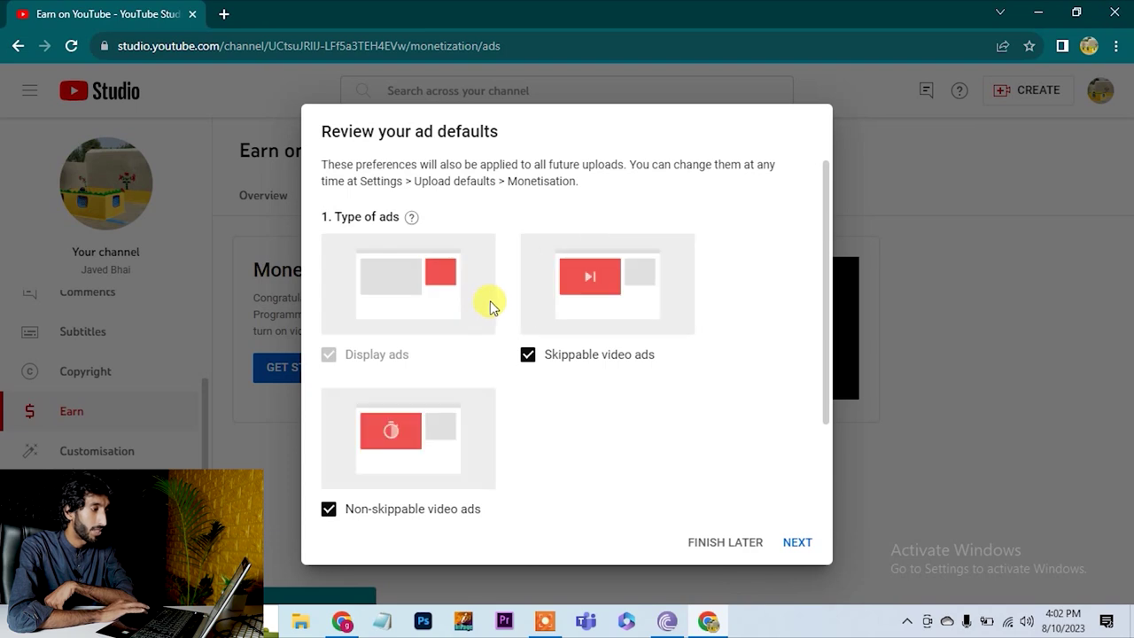
Step: Keep the default ad types and mid-roll ads, and turn on monetisation for all existing videos
{"action": "scroll", "coordinate": [575, 420], "scroll_direction": "down", "scroll_amount": 2}
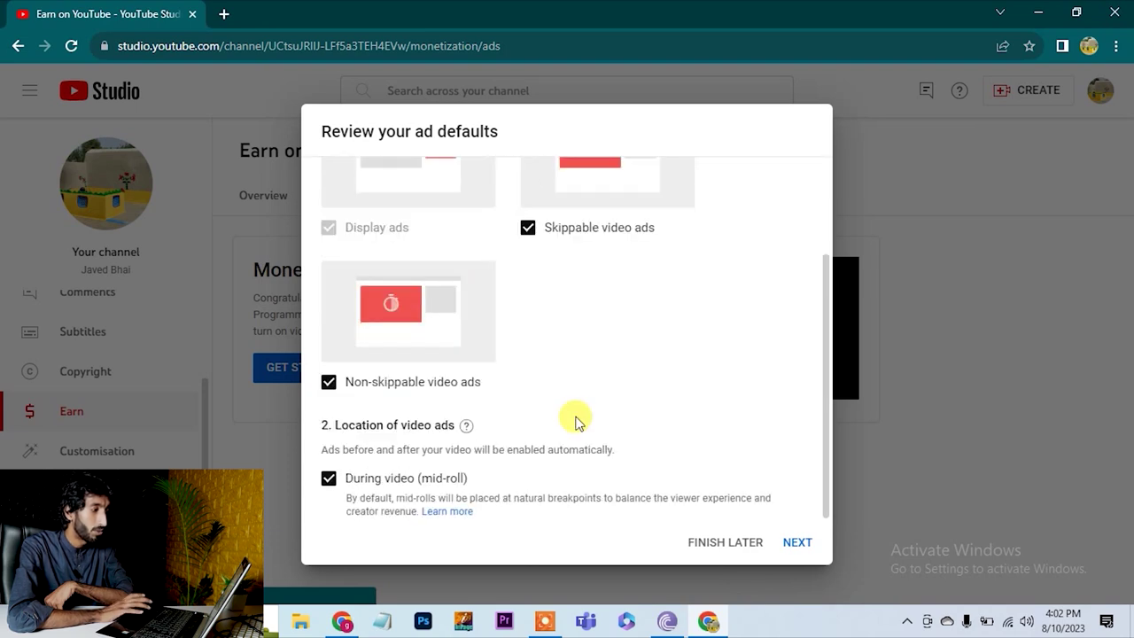
{"action": "left_click", "coordinate": [799, 543]}
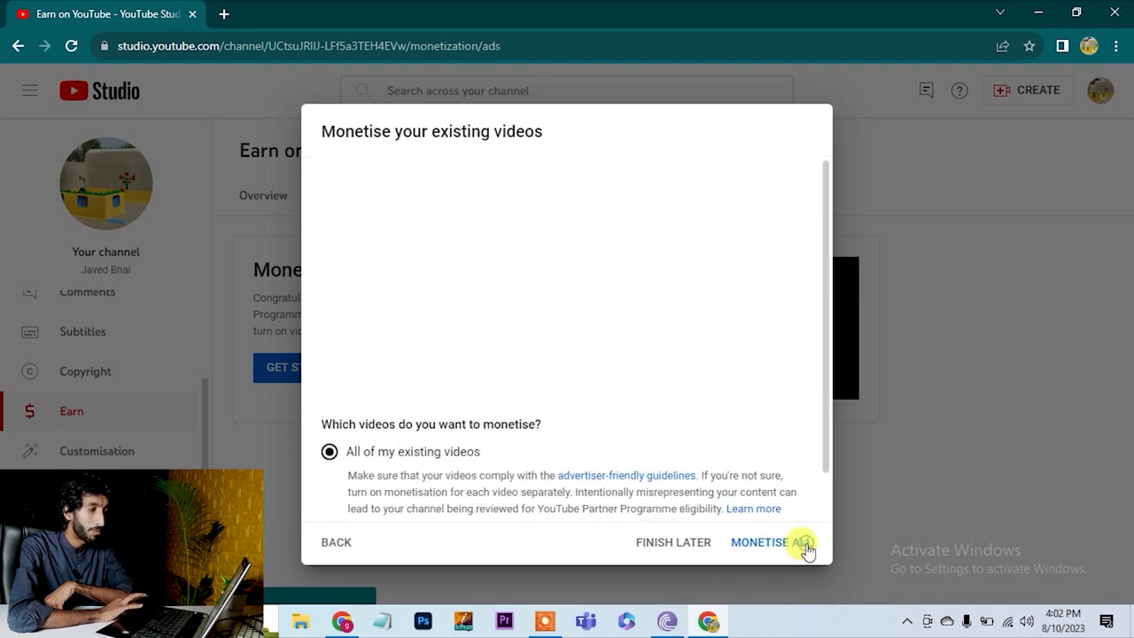
{"action": "scroll", "coordinate": [647, 454], "scroll_direction": "down", "scroll_amount": 1}
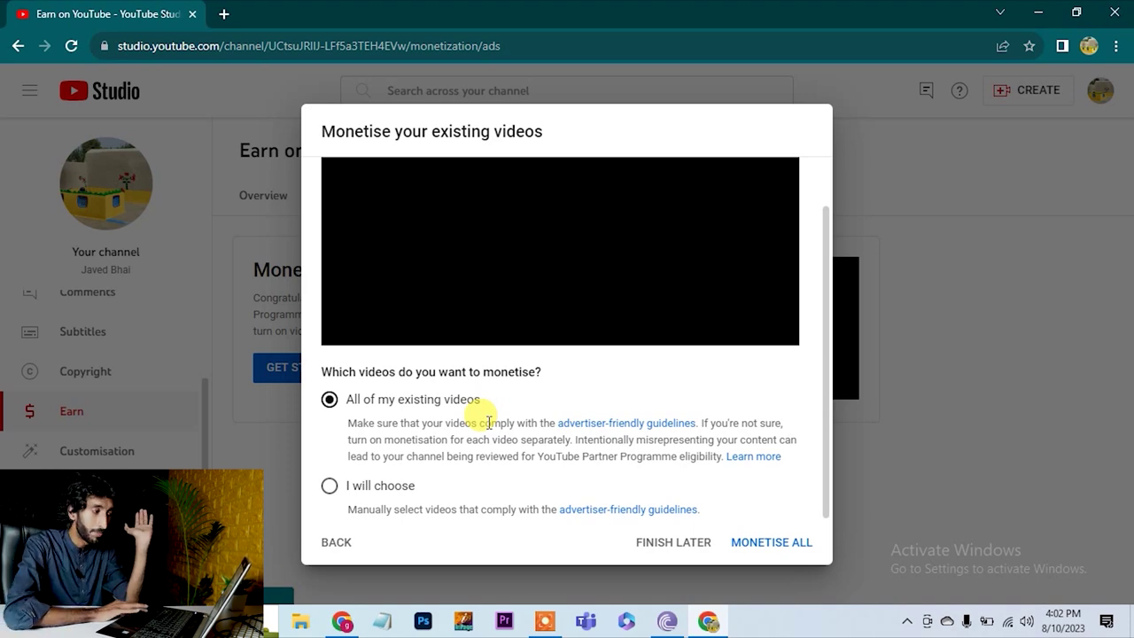
{"action": "left_click", "coordinate": [780, 545]}
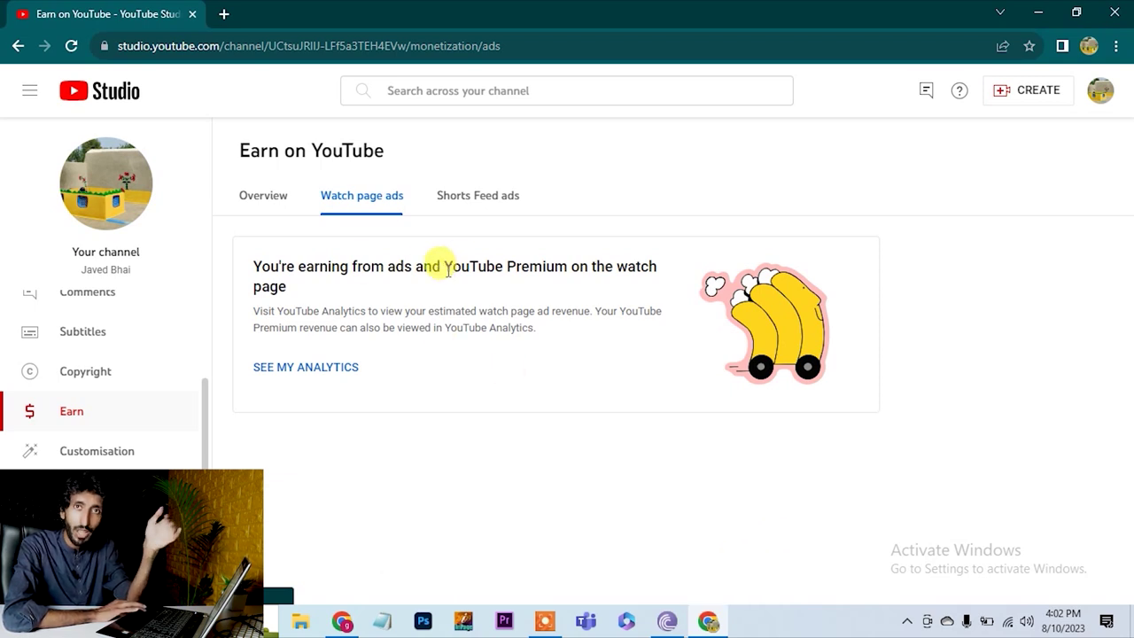
Step: Turn on Shorts Feed ads and accept the Shorts Feed terms
{"action": "left_click", "coordinate": [486, 198]}
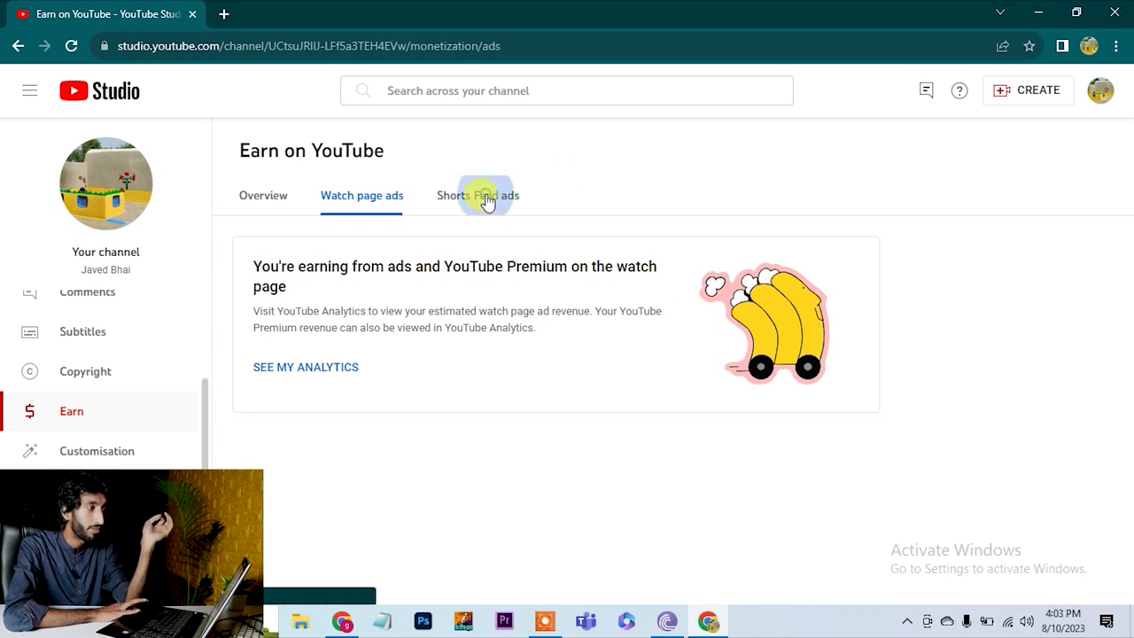
{"action": "scroll", "coordinate": [548, 328], "scroll_direction": "down", "scroll_amount": 1}
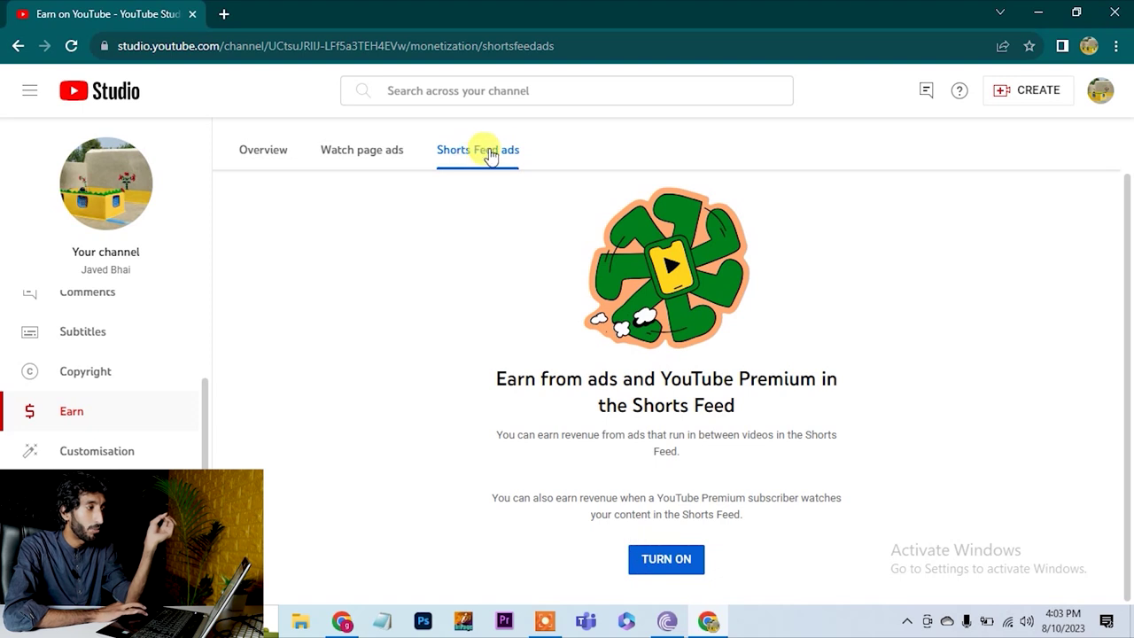
{"action": "left_click", "coordinate": [671, 558]}
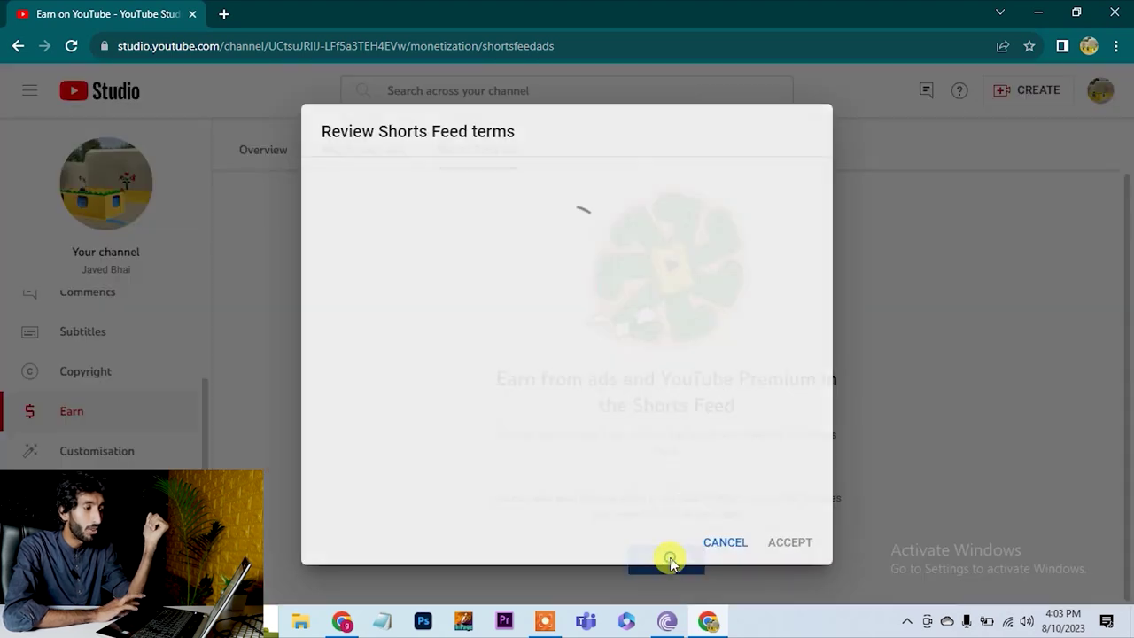
{"action": "scroll", "coordinate": [669, 527], "scroll_direction": "down", "scroll_amount": 10}
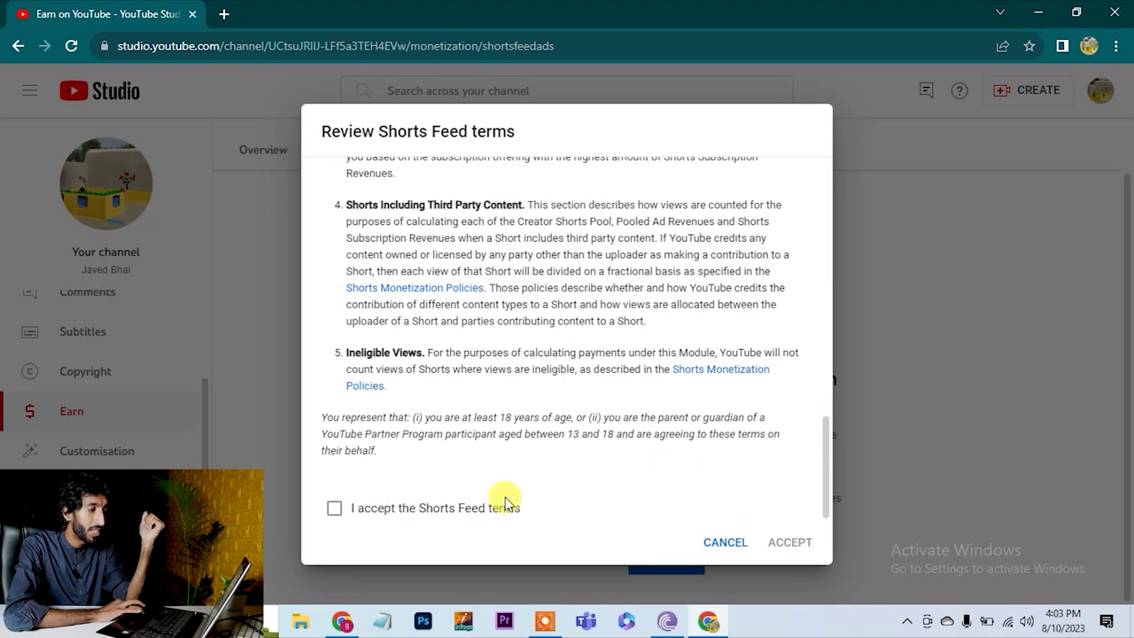
{"action": "left_click", "coordinate": [451, 517]}
{"action": "left_click", "coordinate": [789, 542]}
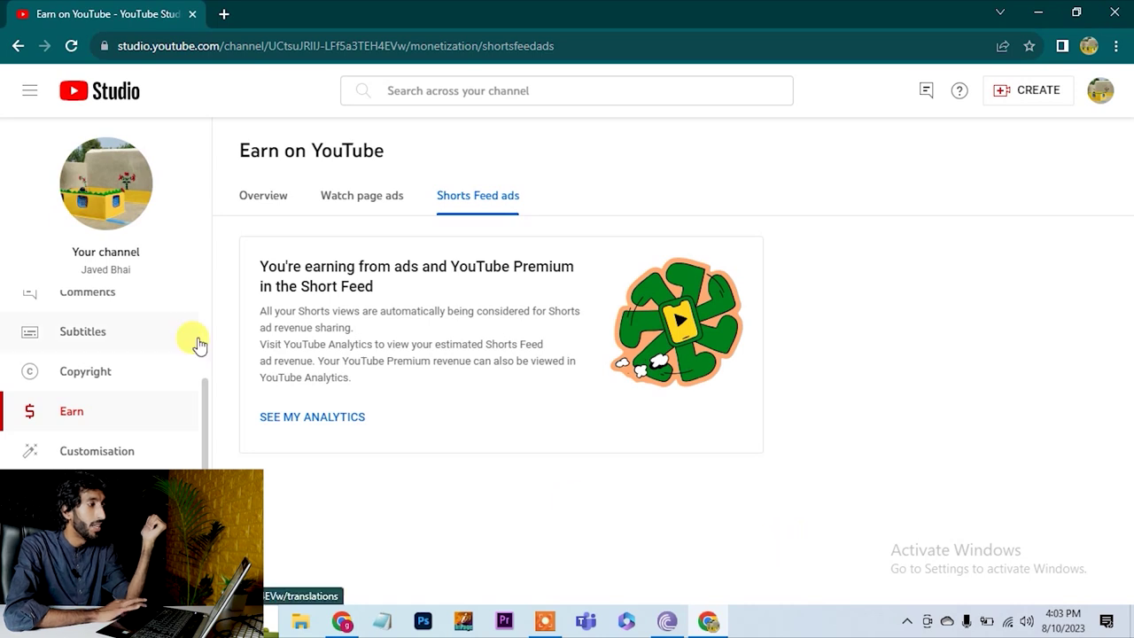
Step: Review the earning overview and the estimated revenue in the channel dashboard's analytics summary
{"action": "left_click", "coordinate": [263, 200]}
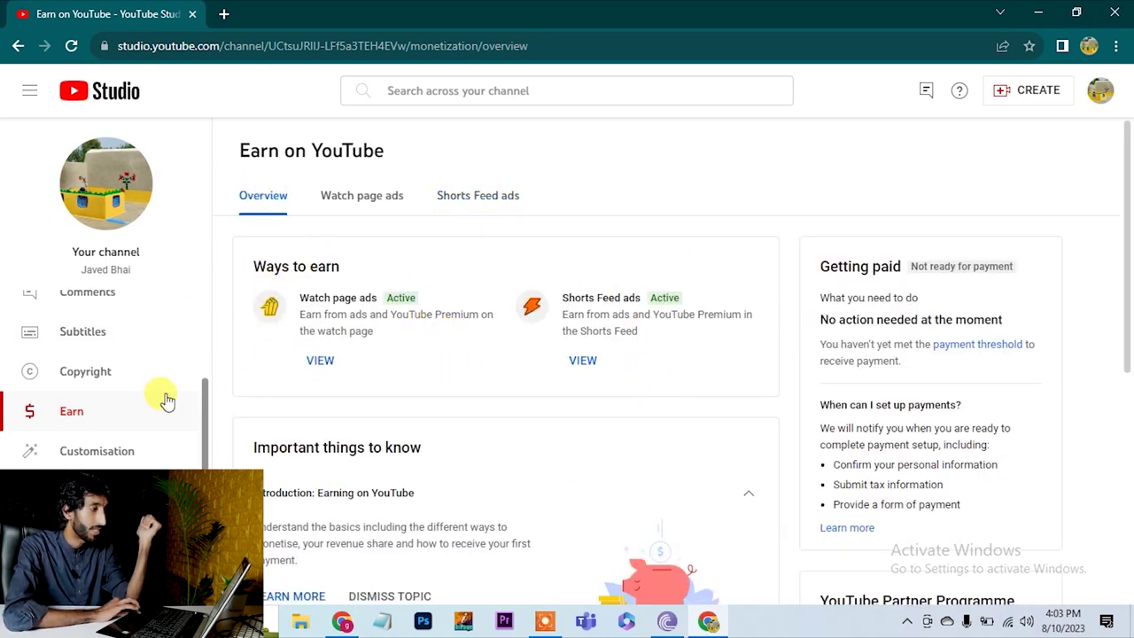
{"action": "scroll", "coordinate": [122, 330], "scroll_direction": "up", "scroll_amount": 3}
{"action": "left_click", "coordinate": [96, 321]}
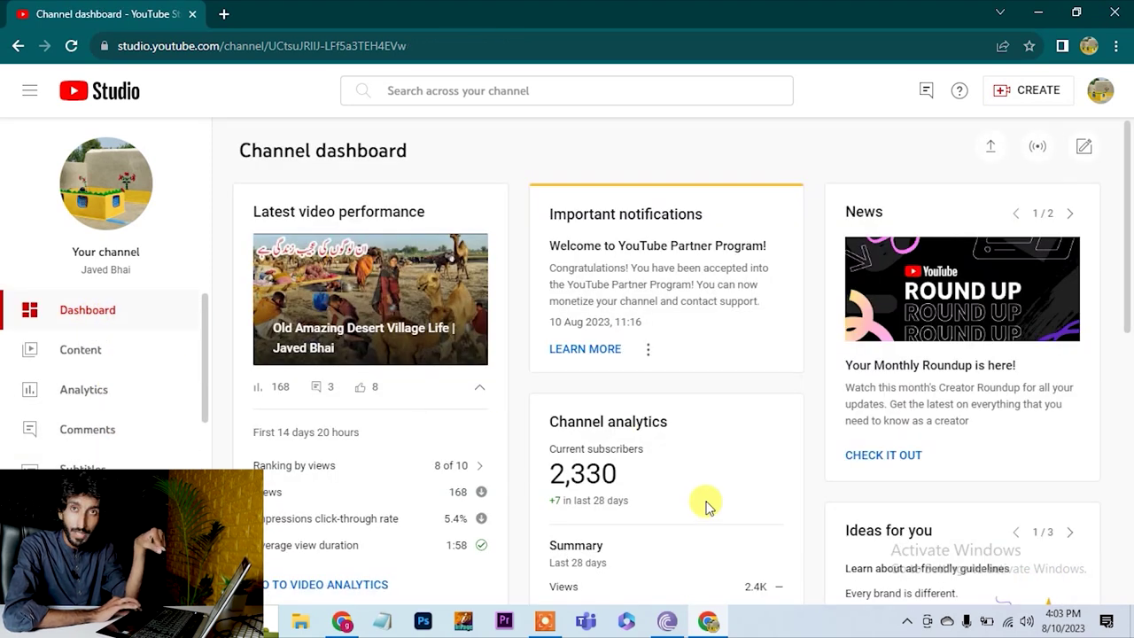
{"action": "scroll", "coordinate": [706, 507], "scroll_direction": "down", "scroll_amount": 3}
{"action": "left_click_drag", "start_coordinate": [601, 414], "coordinate": [657, 422]}
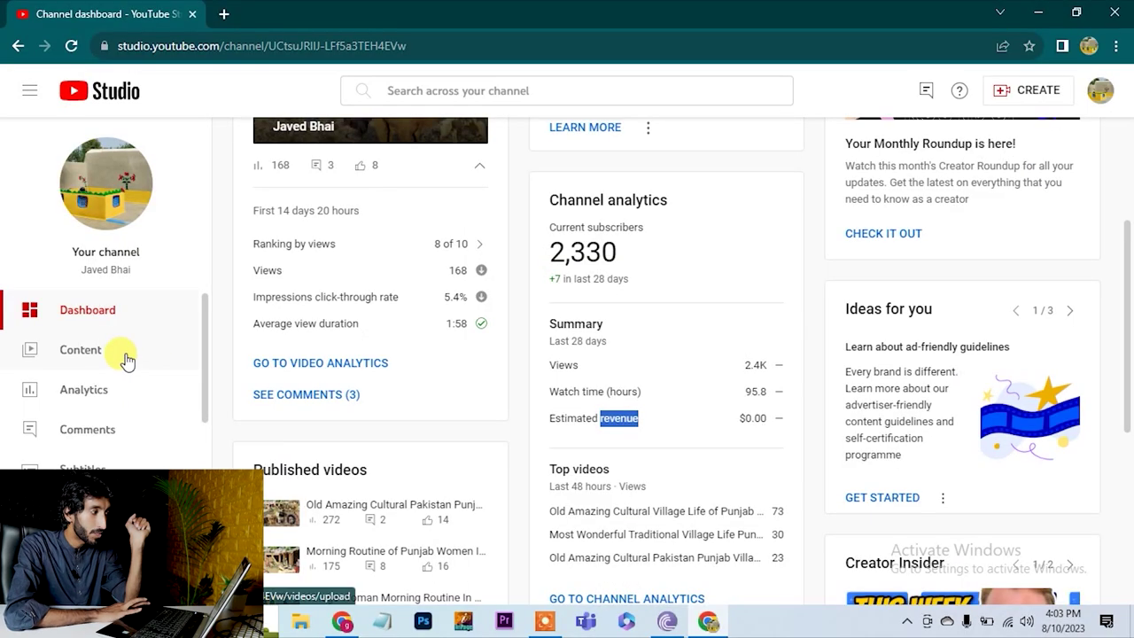
Step: Check the monetisation status of the newest video in the channel content list
{"action": "left_click", "coordinate": [124, 359]}
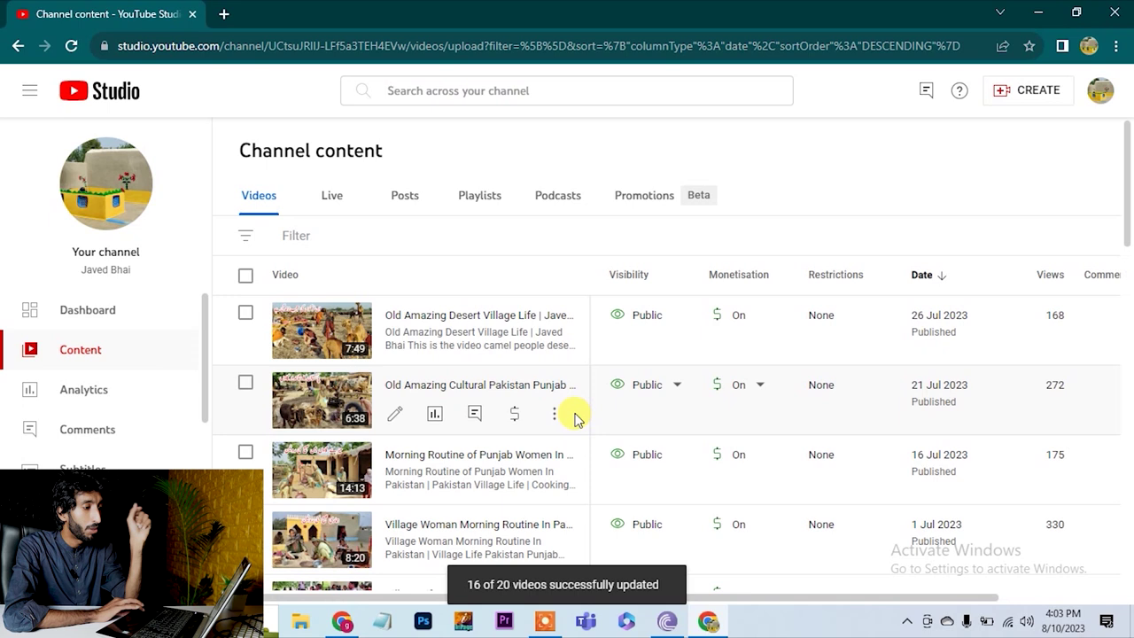
{"action": "mouse_move", "coordinate": [728, 330]}
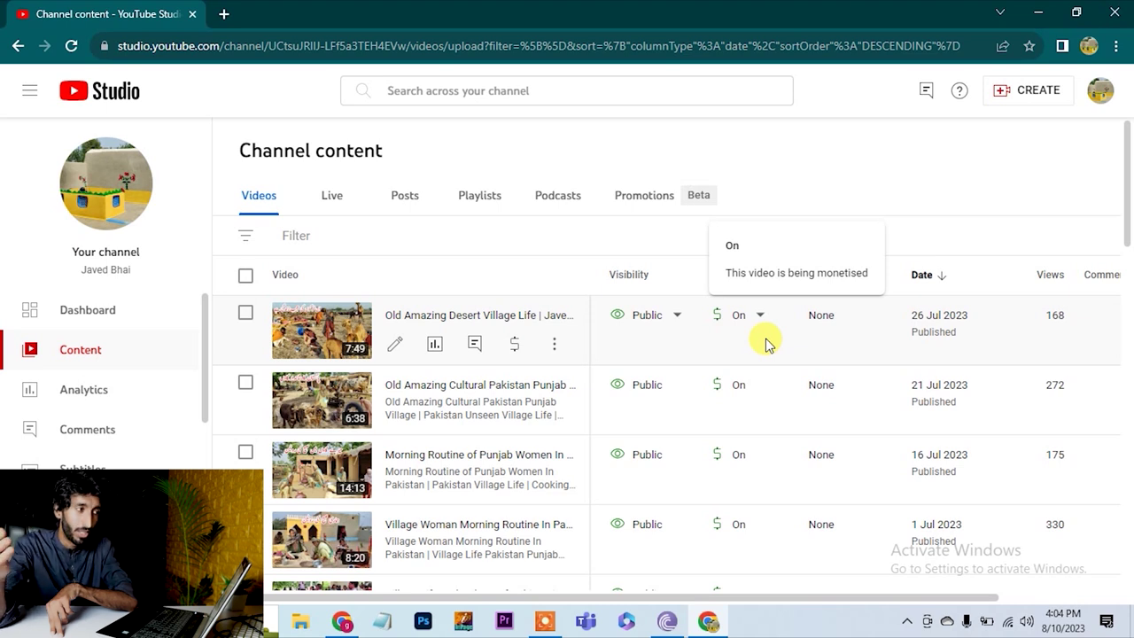
Step: Switch to Google AdSense in a new browser tab through a Google search
{"action": "key", "text": "ctrl+t"}
{"action": "type", "text": "ads"}
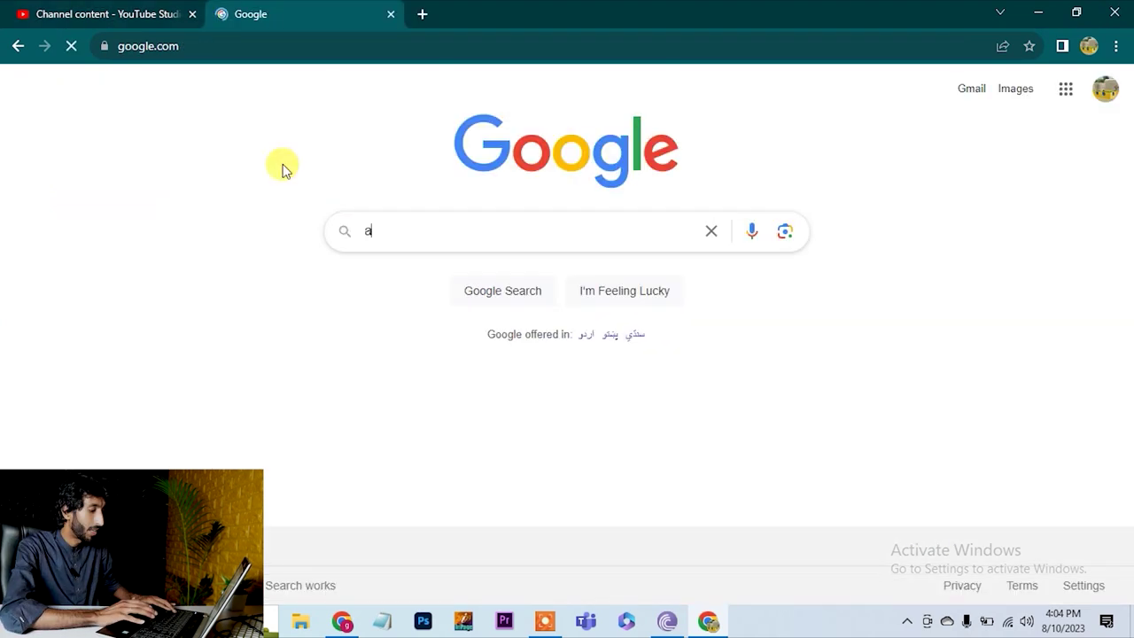
{"action": "key", "text": "Down"}
{"action": "key", "text": "Return"}
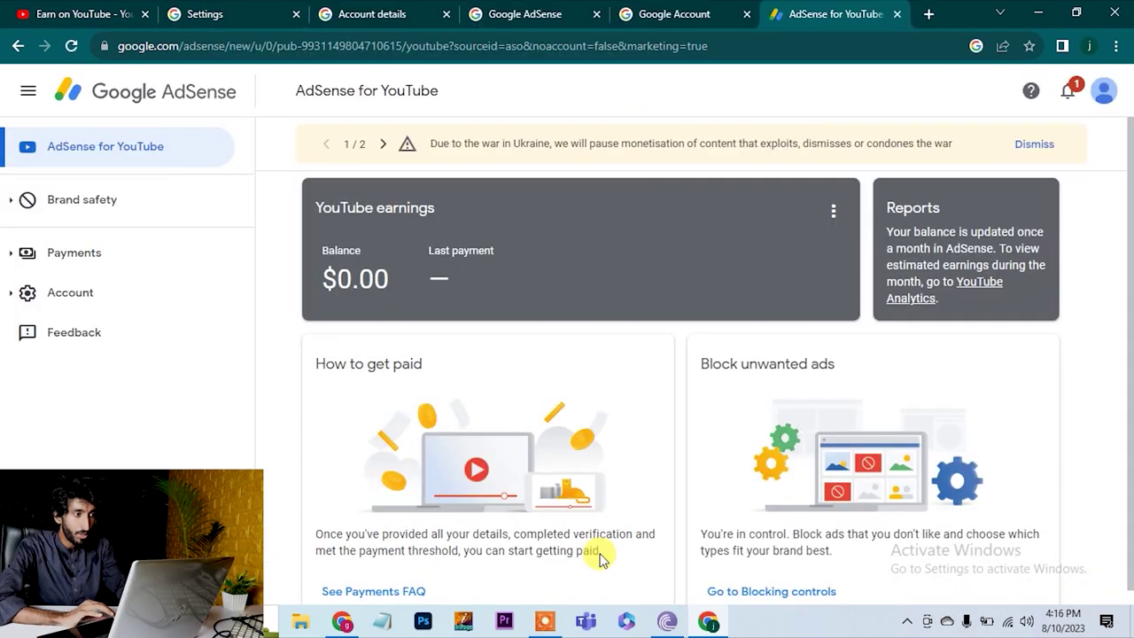
Step: Open the AdSense payments info and examine the earnings, payment threshold and settings summary
{"action": "left_click", "coordinate": [21, 255]}
{"action": "left_click", "coordinate": [87, 300]}
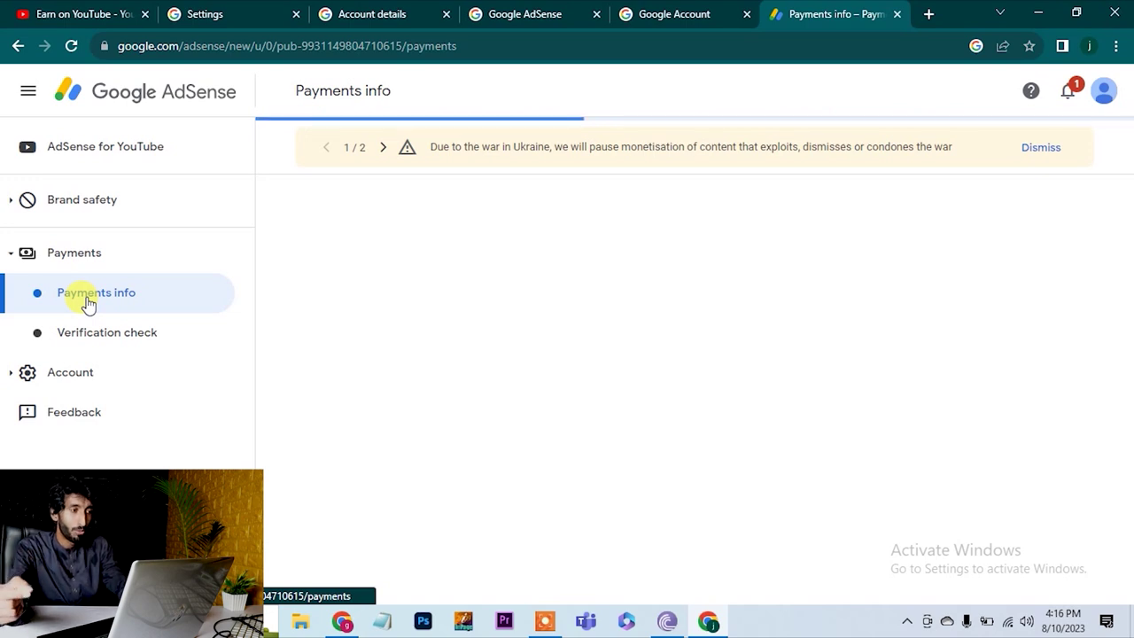
{"action": "scroll", "coordinate": [493, 325], "scroll_direction": "down", "scroll_amount": 2}
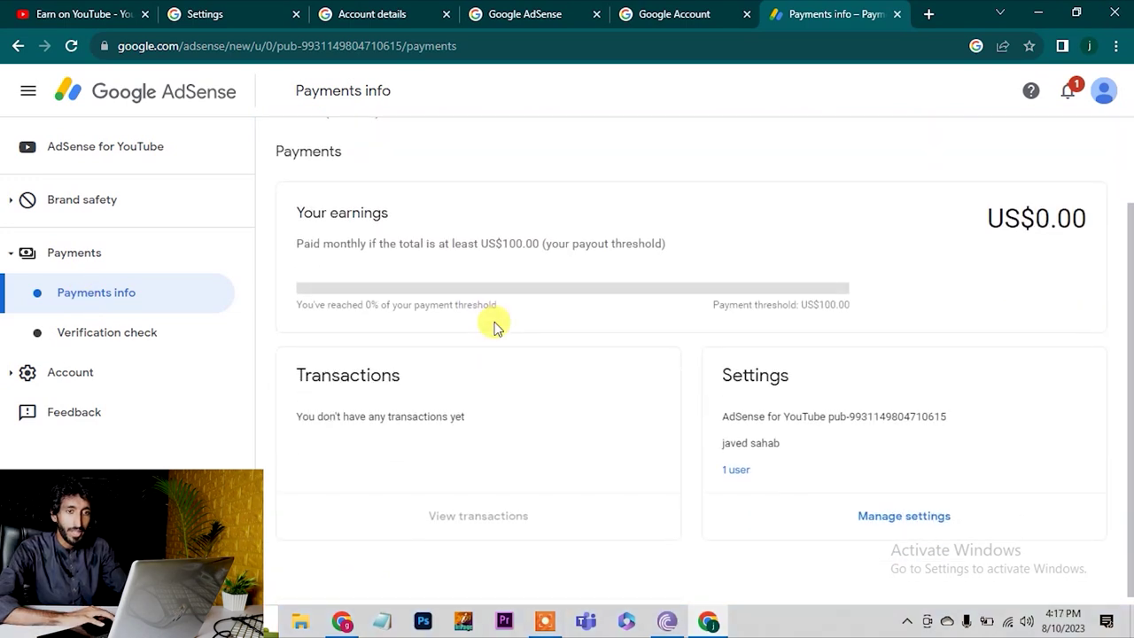
{"action": "scroll", "coordinate": [493, 328], "scroll_direction": "down", "scroll_amount": 1}
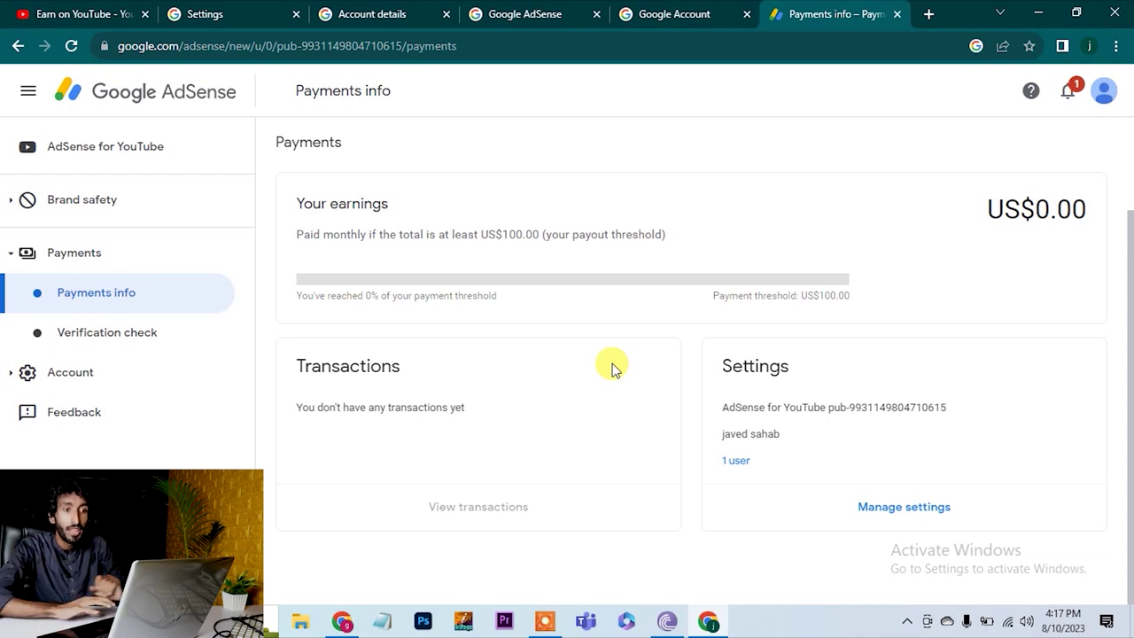
Step: Compare the publisher ID in the AdSense payments info with the linked AdSense account ID in YouTube Studio
{"action": "left_click_drag", "start_coordinate": [851, 407], "coordinate": [955, 412]}
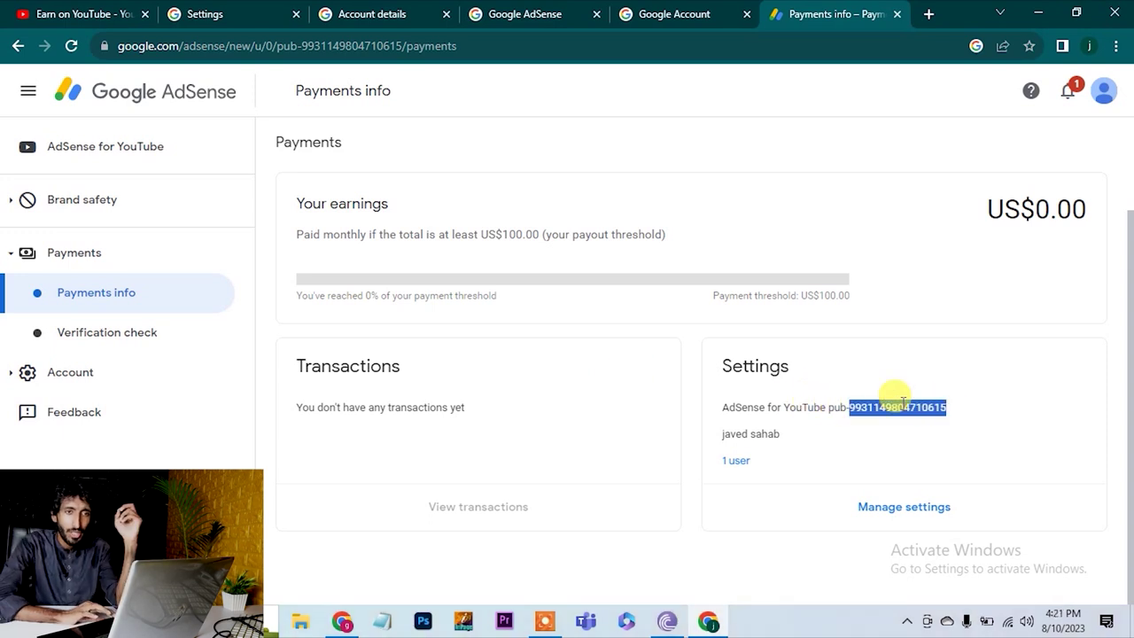
{"action": "left_click", "coordinate": [850, 403]}
{"action": "left_click", "coordinate": [84, 13]}
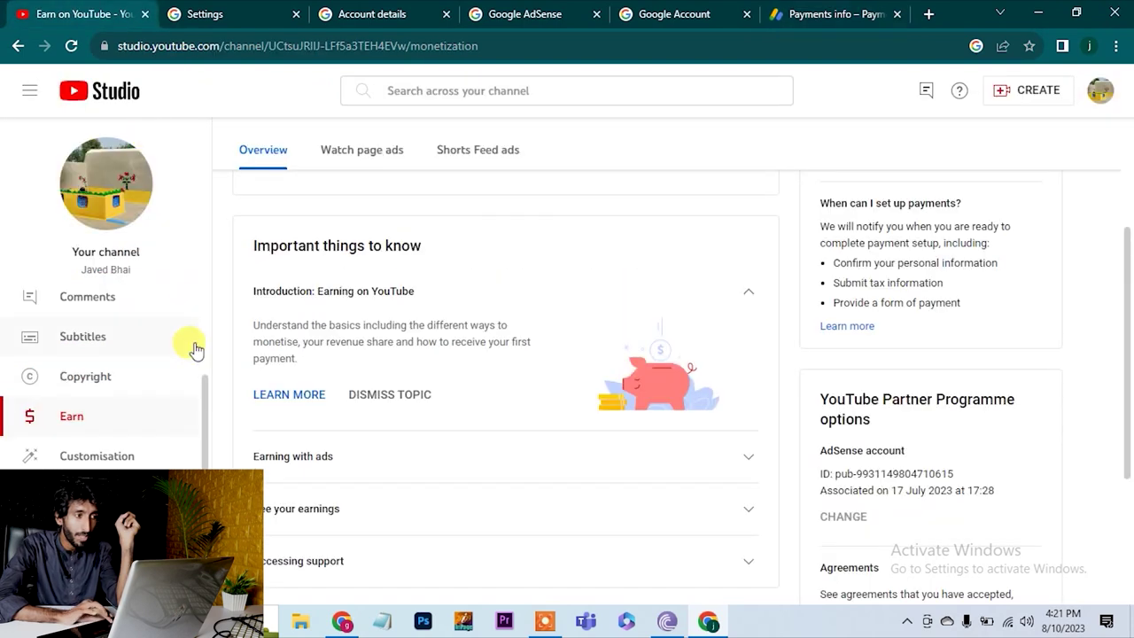
{"action": "mouse_move", "coordinate": [857, 509]}
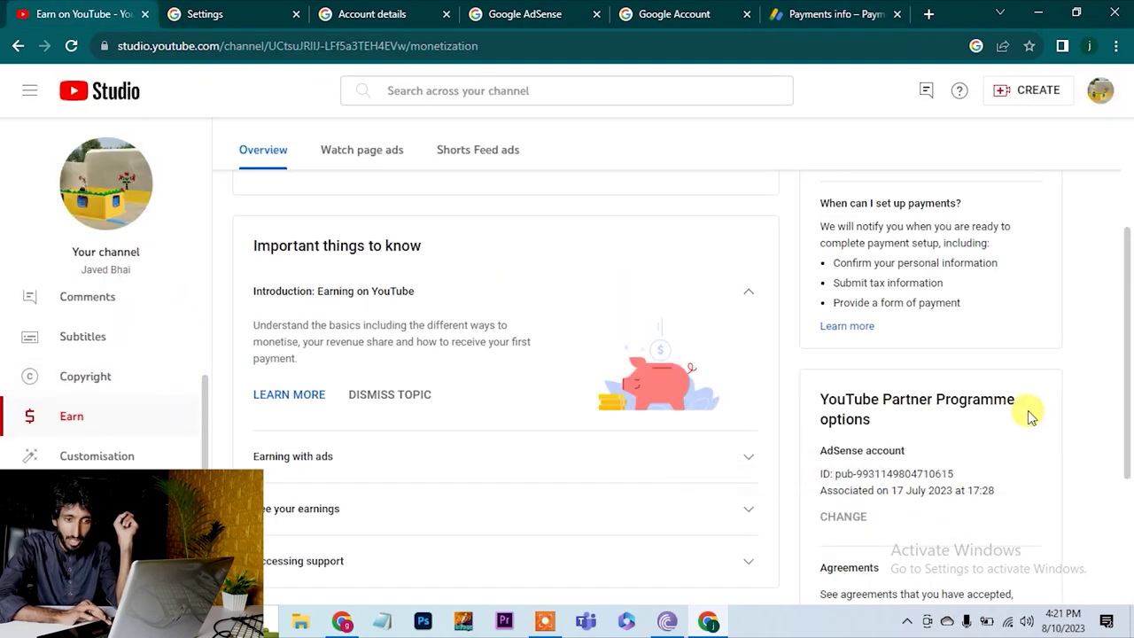
{"action": "double_click", "coordinate": [934, 473]}
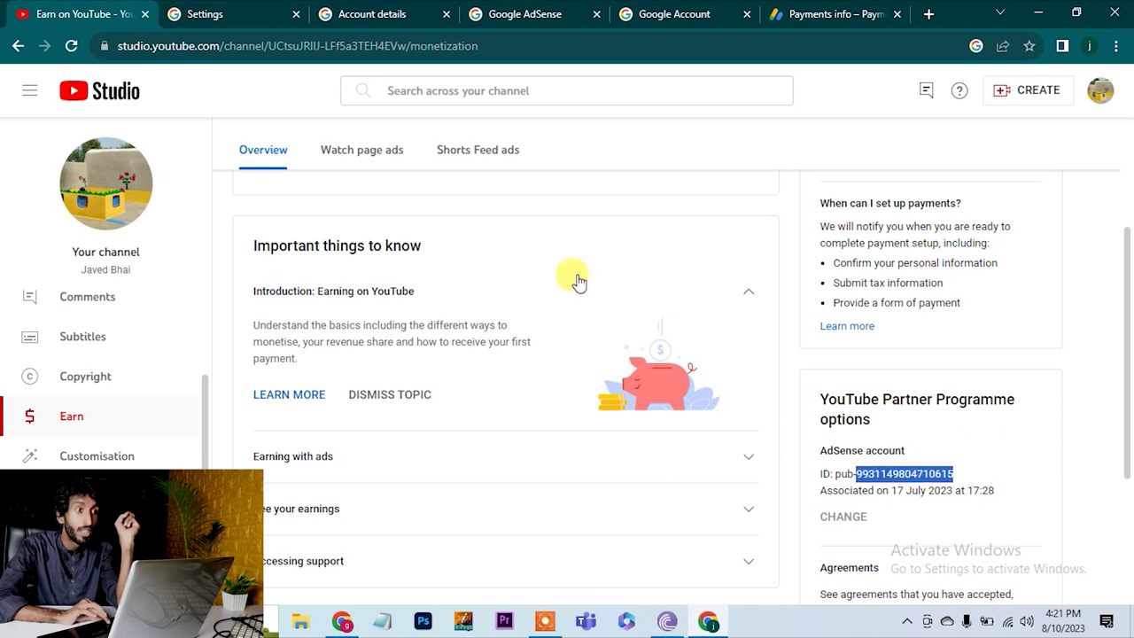
Step: Return to AdSense, open the payment settings, and open the payments profile's address for editing
{"action": "left_click", "coordinate": [835, 16]}
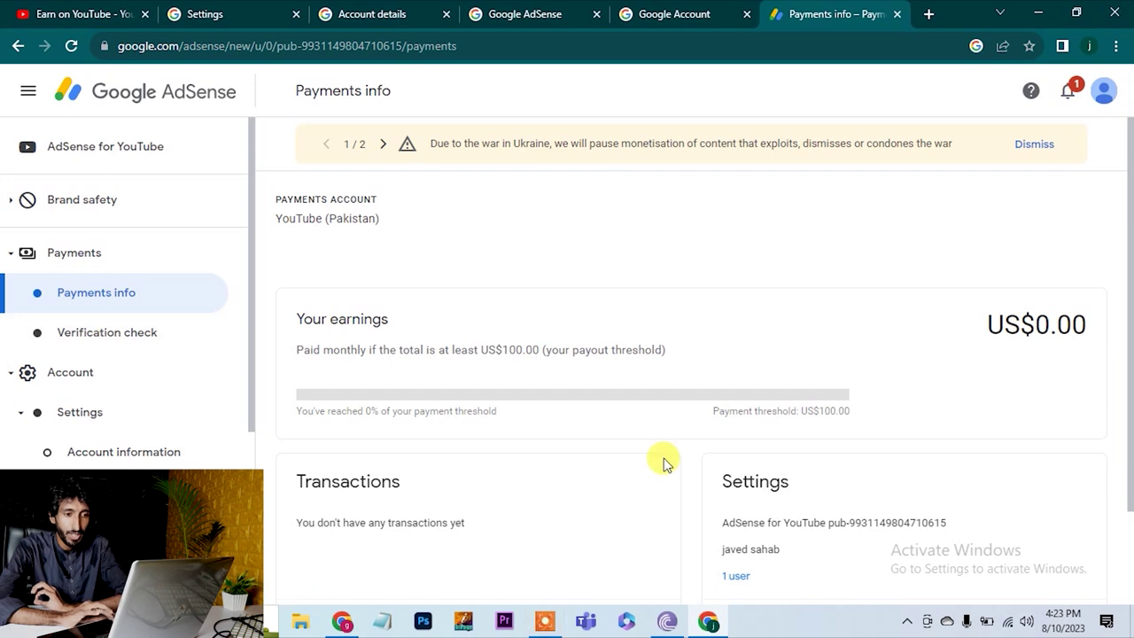
{"action": "scroll", "coordinate": [663, 460], "scroll_direction": "down", "scroll_amount": 2}
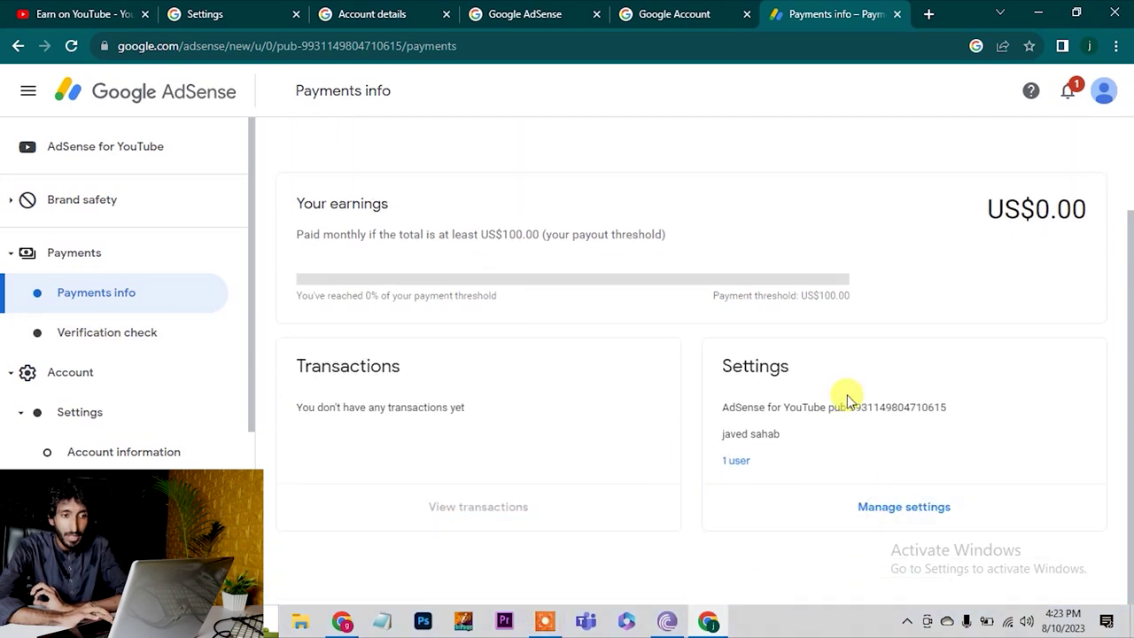
{"action": "left_click", "coordinate": [927, 519]}
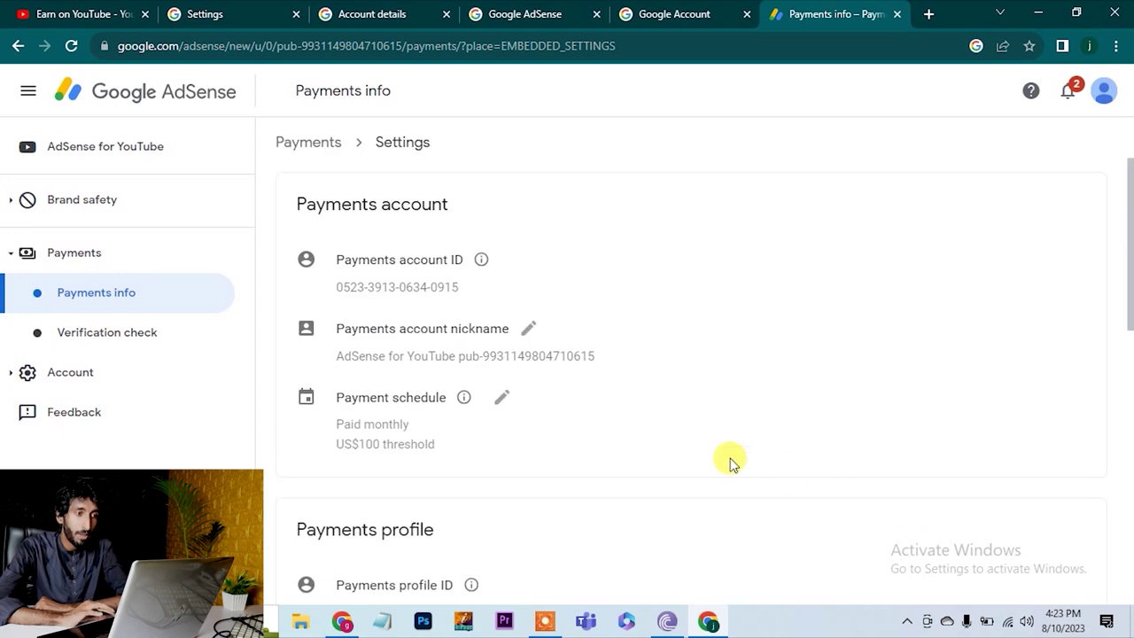
{"action": "scroll", "coordinate": [731, 464], "scroll_direction": "down", "scroll_amount": 4}
{"action": "scroll", "coordinate": [731, 463], "scroll_direction": "down", "scroll_amount": 3}
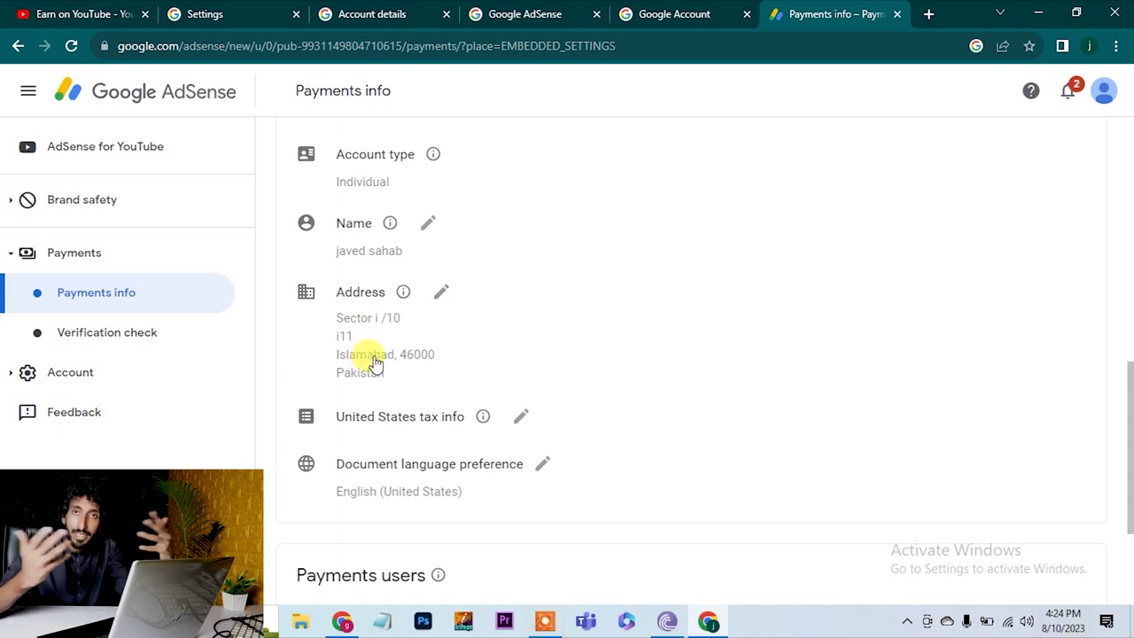
{"action": "left_click", "coordinate": [441, 295]}
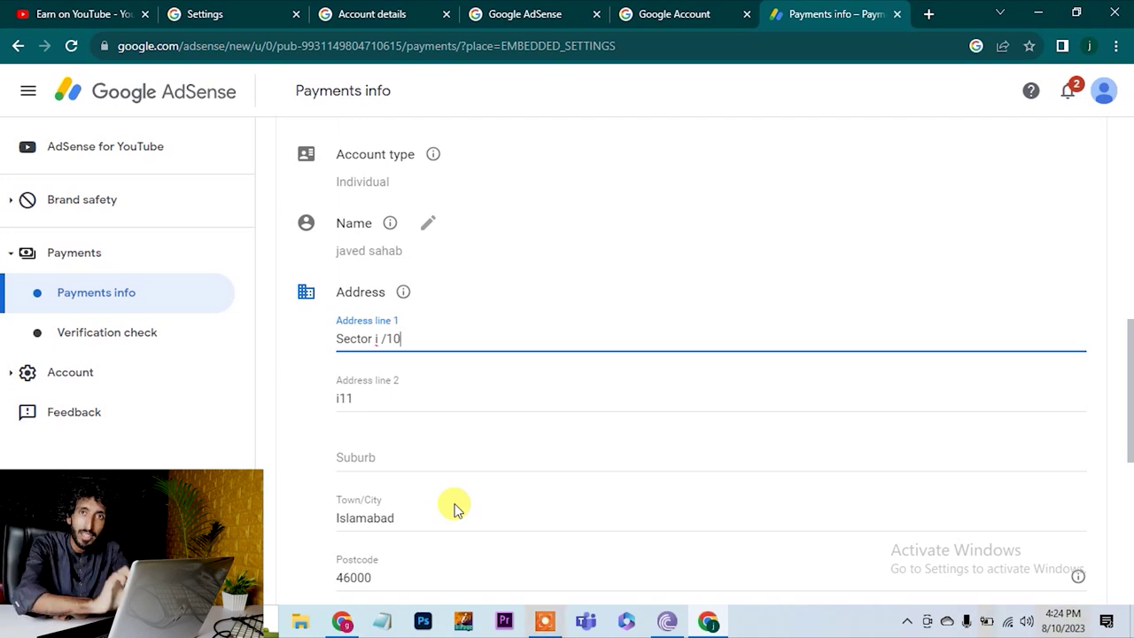
{"action": "scroll", "coordinate": [454, 507], "scroll_direction": "down", "scroll_amount": 3}
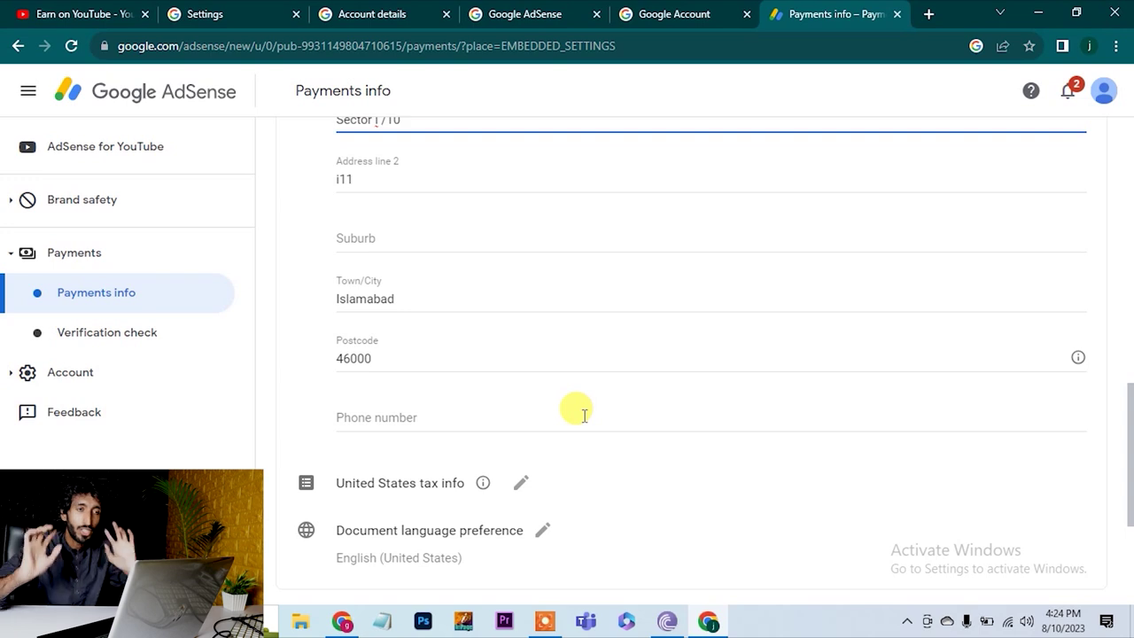
Step: Switch to YouTube Studio and open the Basic info section of the channel customisation
{"action": "key", "text": "ctrl+1"}
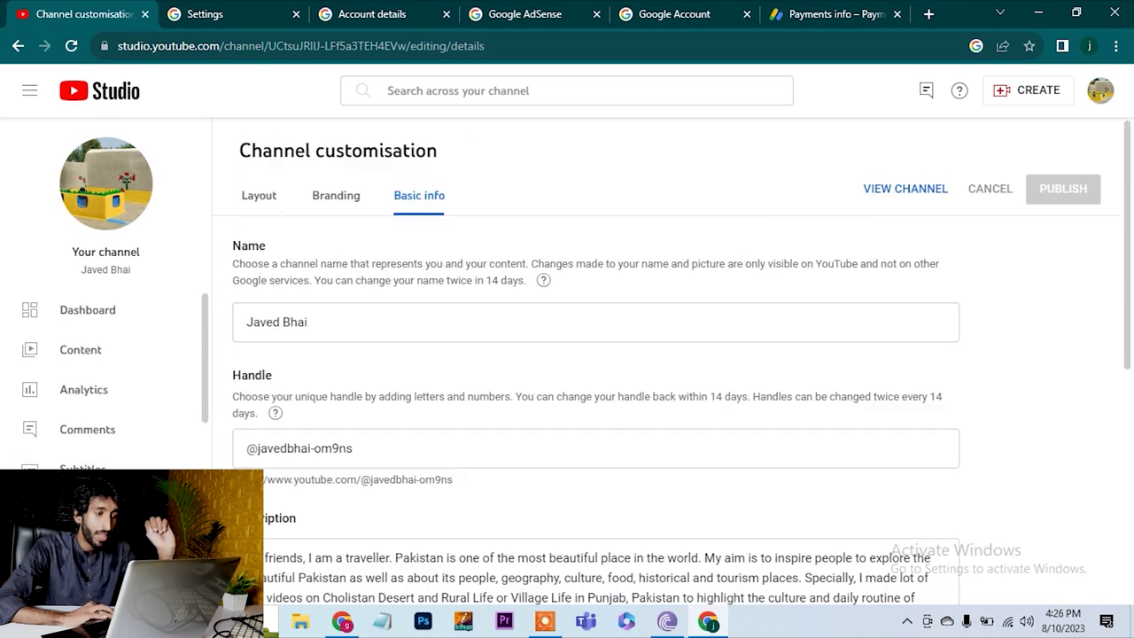
{"action": "scroll", "coordinate": [84, 447], "scroll_direction": "down", "scroll_amount": 3}
{"action": "left_click", "coordinate": [92, 451]}
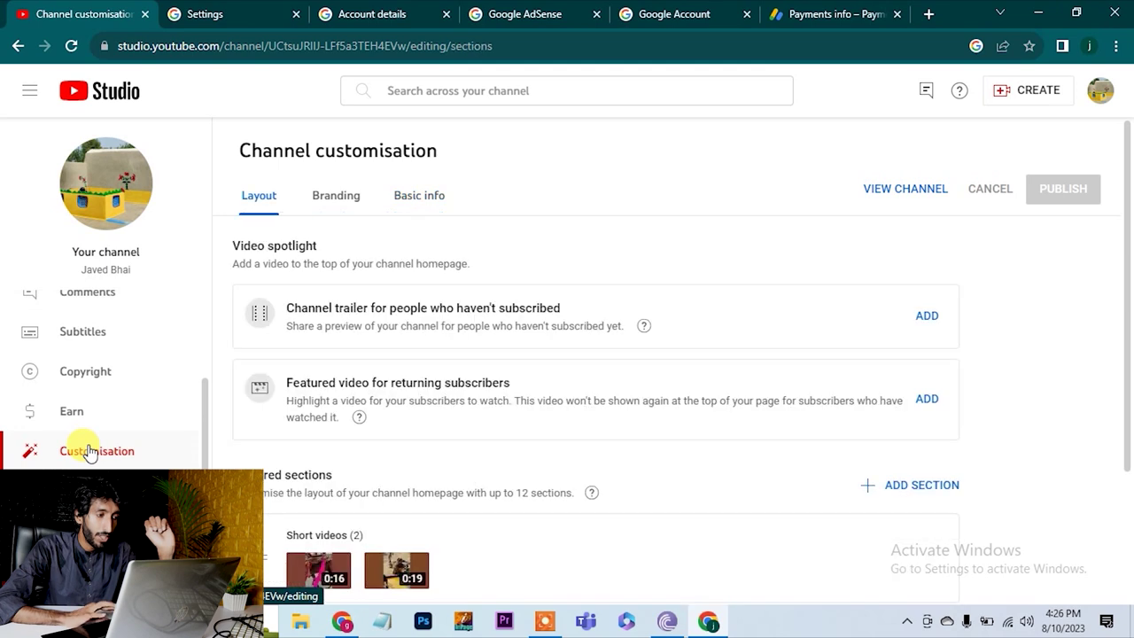
{"action": "left_click", "coordinate": [431, 197]}
{"action": "scroll", "coordinate": [447, 416], "scroll_direction": "down", "scroll_amount": 3}
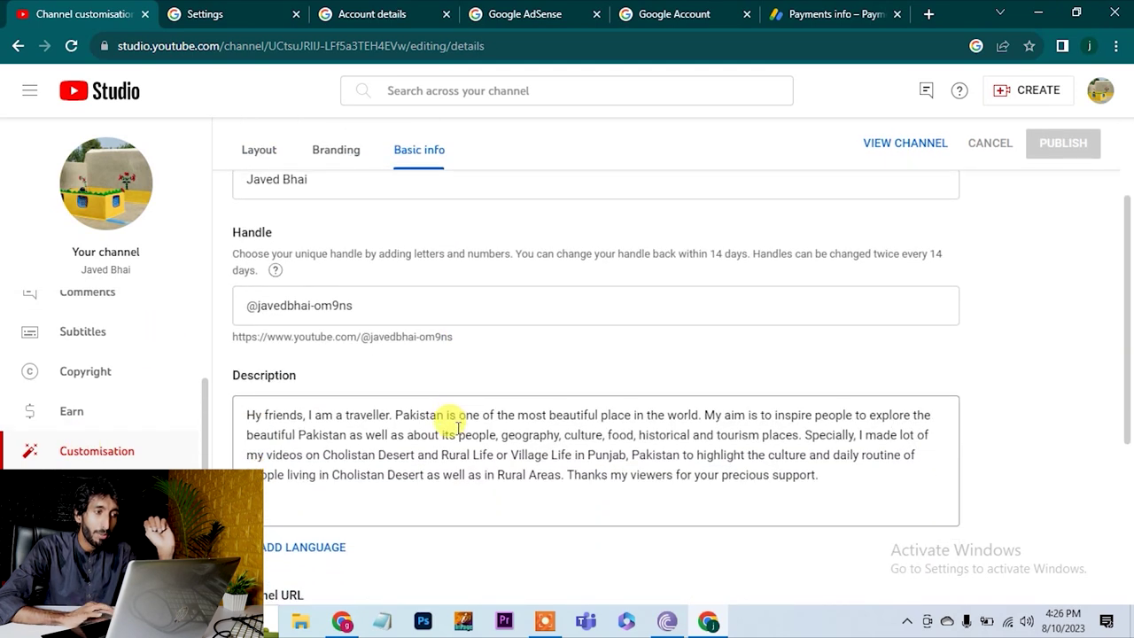
Step: Inspect the channel's handle and the contact email field in the basic info
{"action": "left_click", "coordinate": [361, 307]}
{"action": "left_click_drag", "start_coordinate": [360, 307], "coordinate": [286, 307]}
{"action": "left_click", "coordinate": [320, 306]}
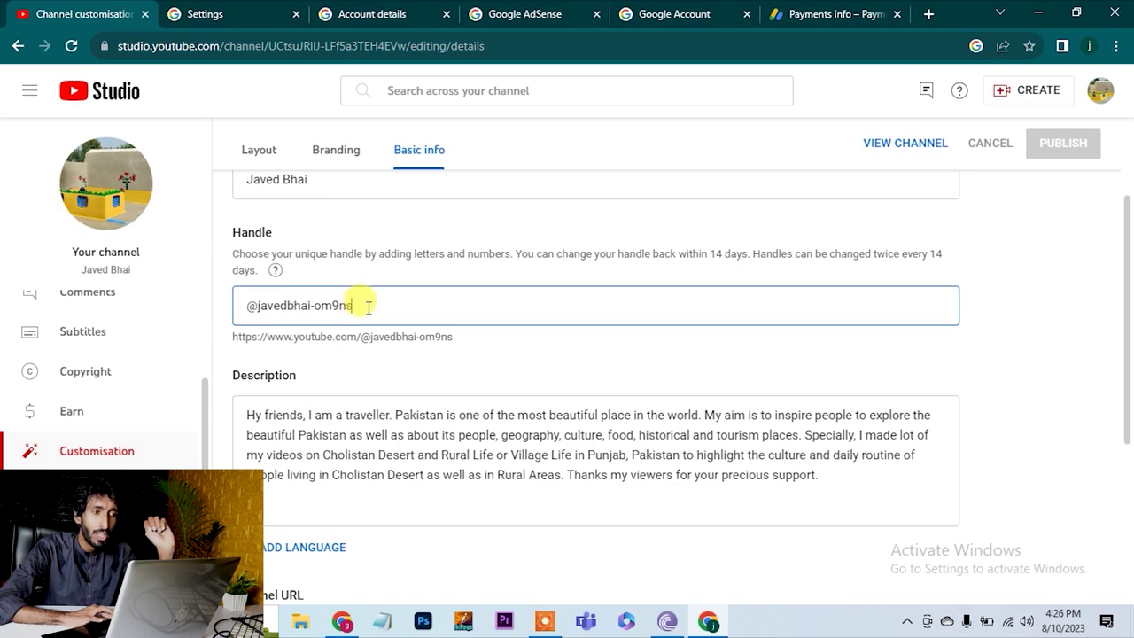
{"action": "scroll", "coordinate": [370, 306], "scroll_direction": "down", "scroll_amount": 3}
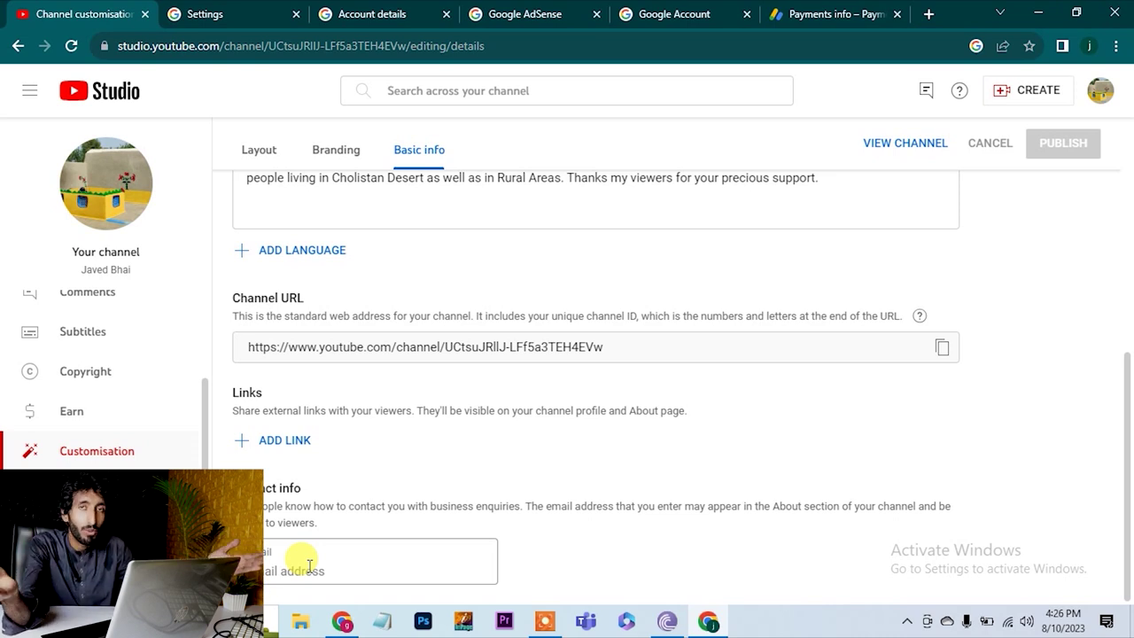
{"action": "left_click", "coordinate": [309, 564]}
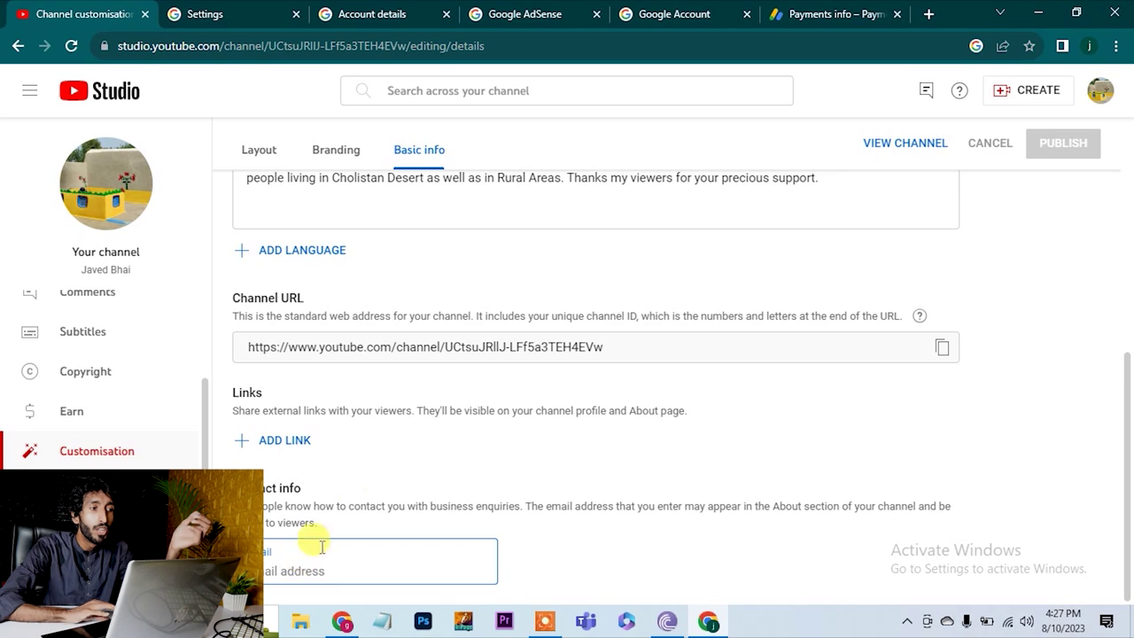
Step: Examine the start of the channel description in the basic info and highlight it on the public channel page
{"action": "scroll", "coordinate": [553, 380], "scroll_direction": "up", "scroll_amount": 3}
{"action": "scroll", "coordinate": [556, 376], "scroll_direction": "up", "scroll_amount": 1}
{"action": "left_click", "coordinate": [248, 413]}
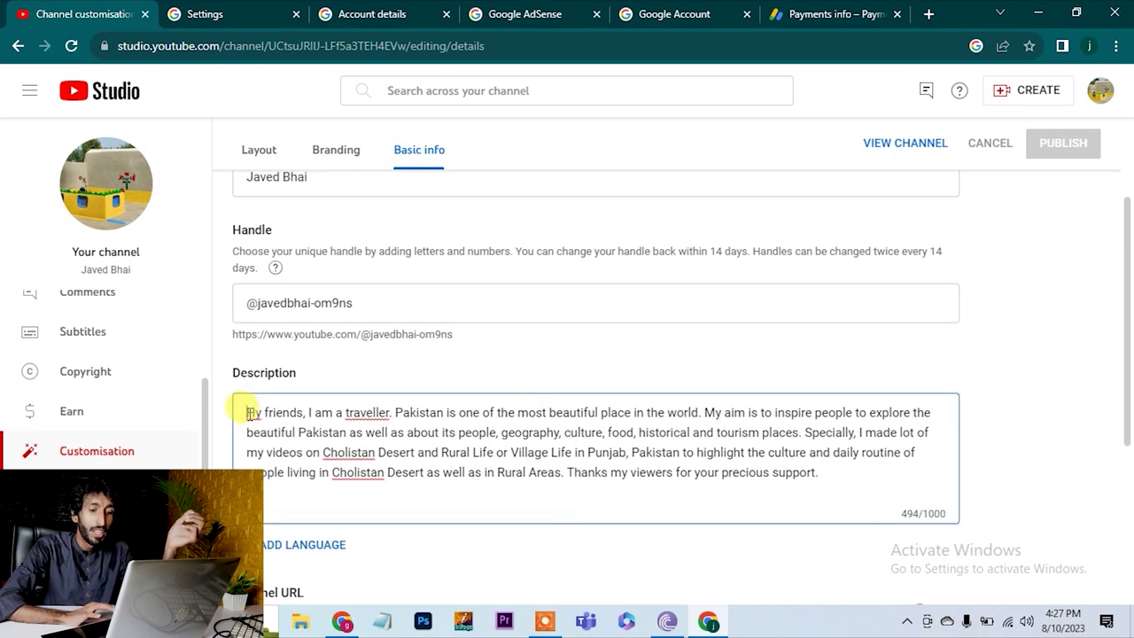
{"action": "key", "text": "Return"}
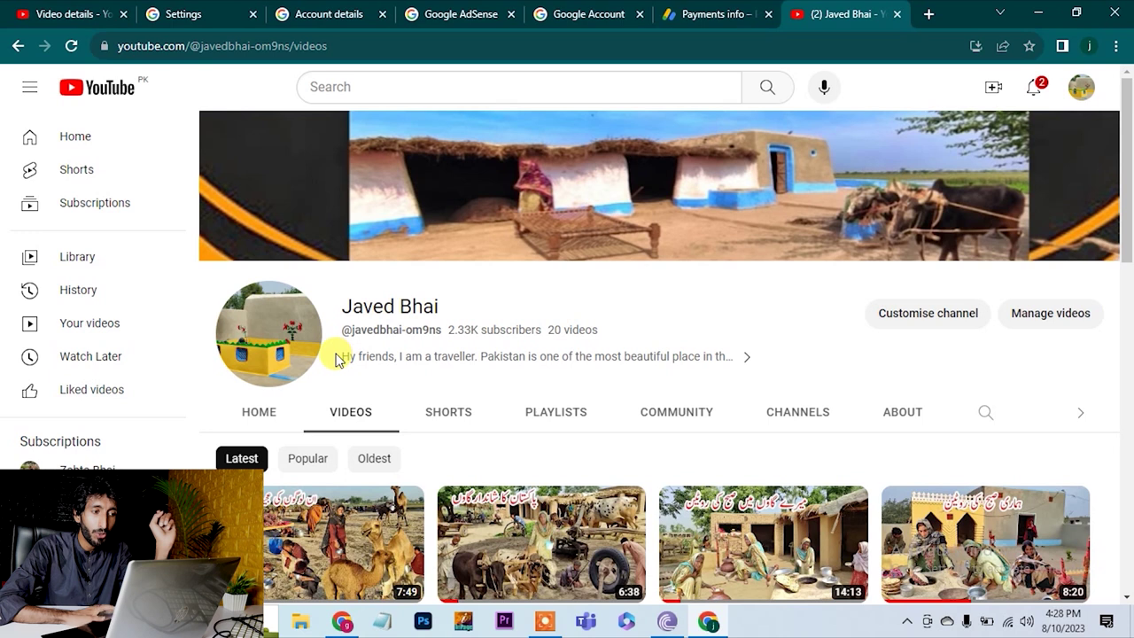
{"action": "left_click_drag", "start_coordinate": [334, 355], "coordinate": [731, 371]}
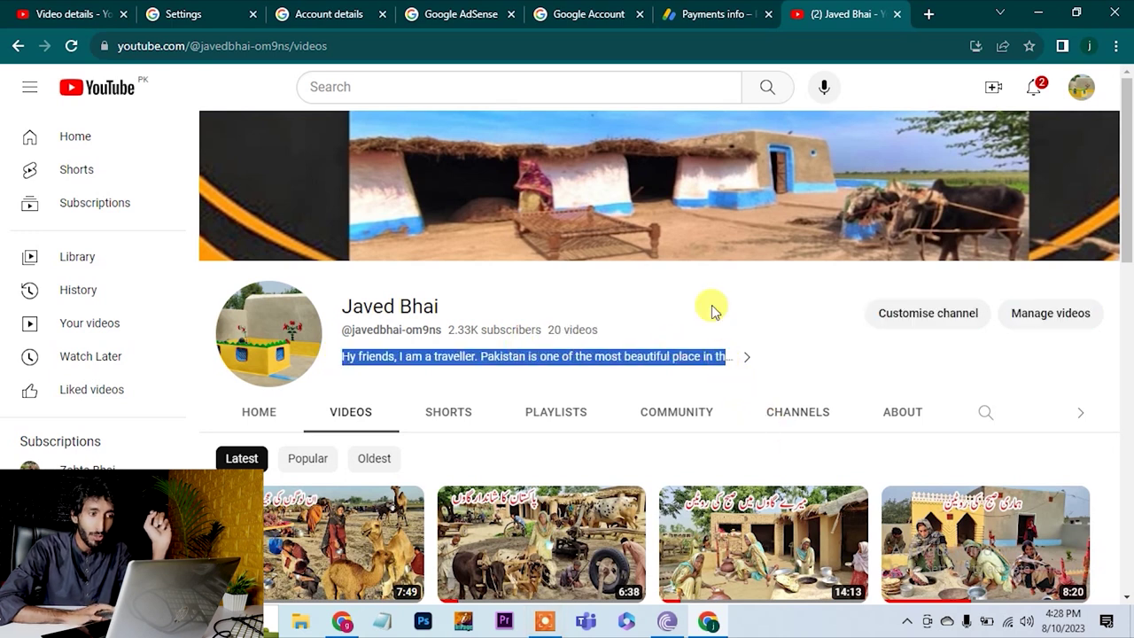